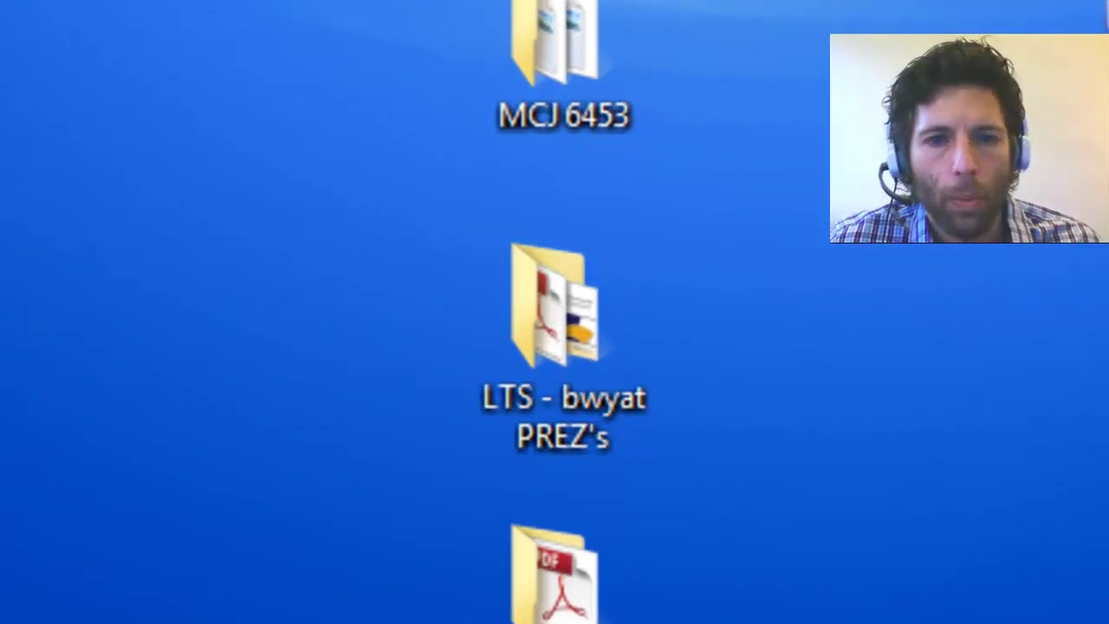
- Create a new folder on the desktop named "Alegbra and Trig"
{"action": "right_click", "coordinate": [234, 2]}
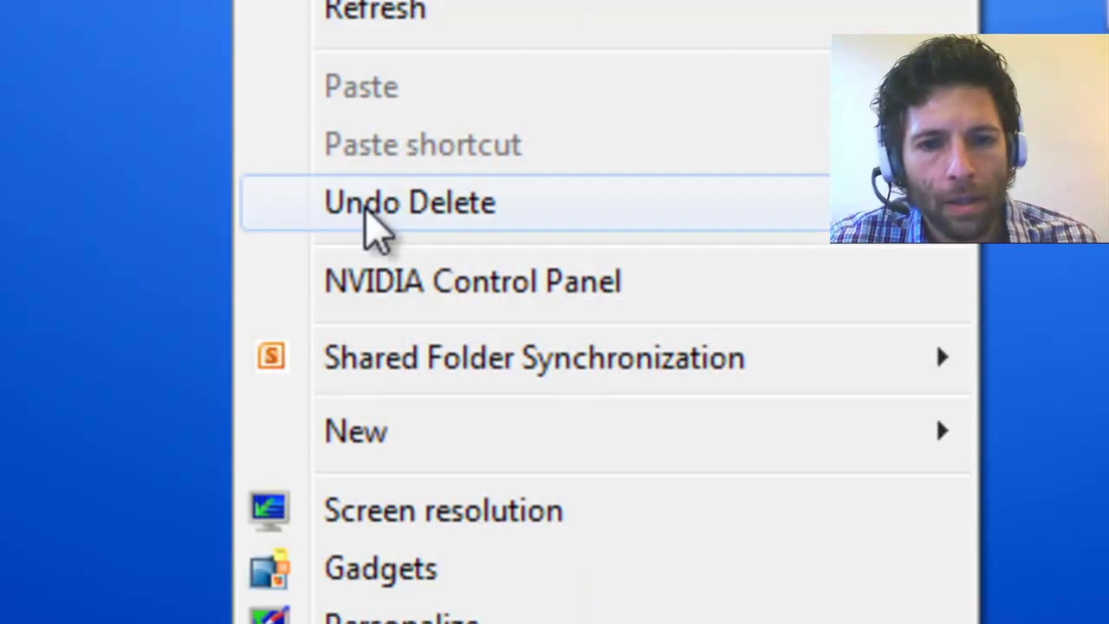
{"action": "mouse_move", "coordinate": [388, 437]}
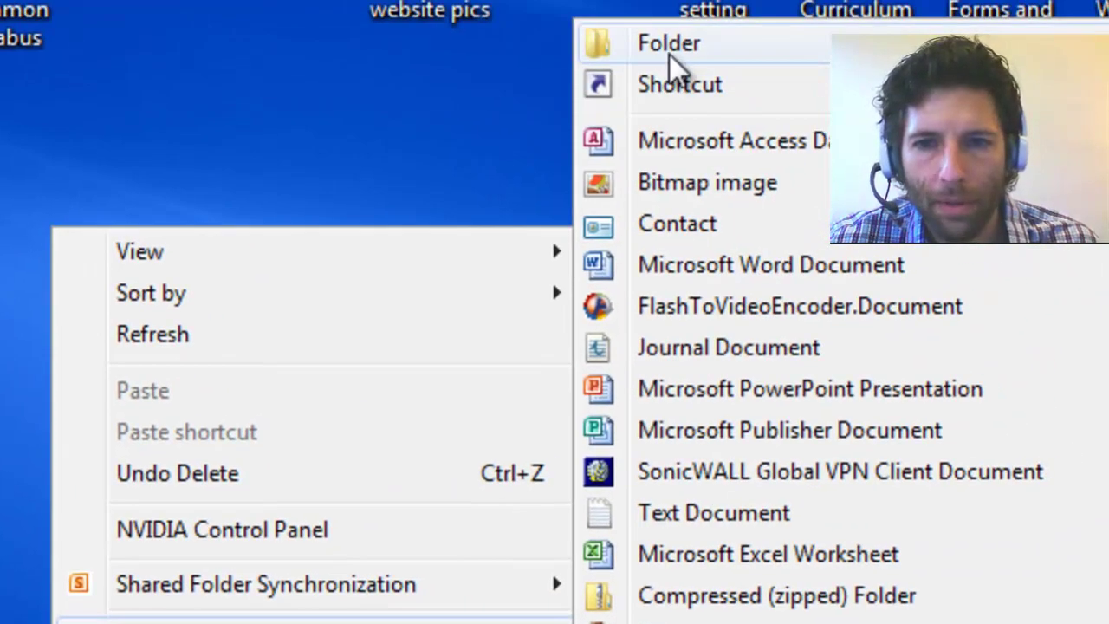
{"action": "left_click", "coordinate": [668, 45]}
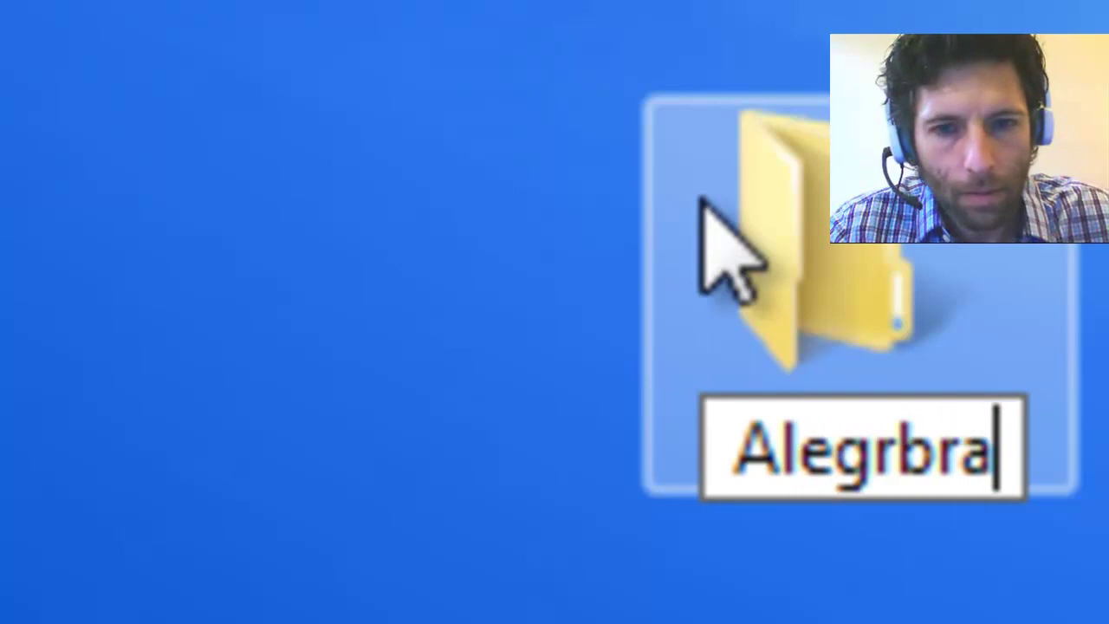
{"action": "key", "text": "BackSpace"}
{"action": "key", "text": "BackSpace"}
{"action": "key", "text": "BackSpace"}
{"action": "key", "text": "BackSpace"}
{"action": "type", "text": "bra and Tri"}
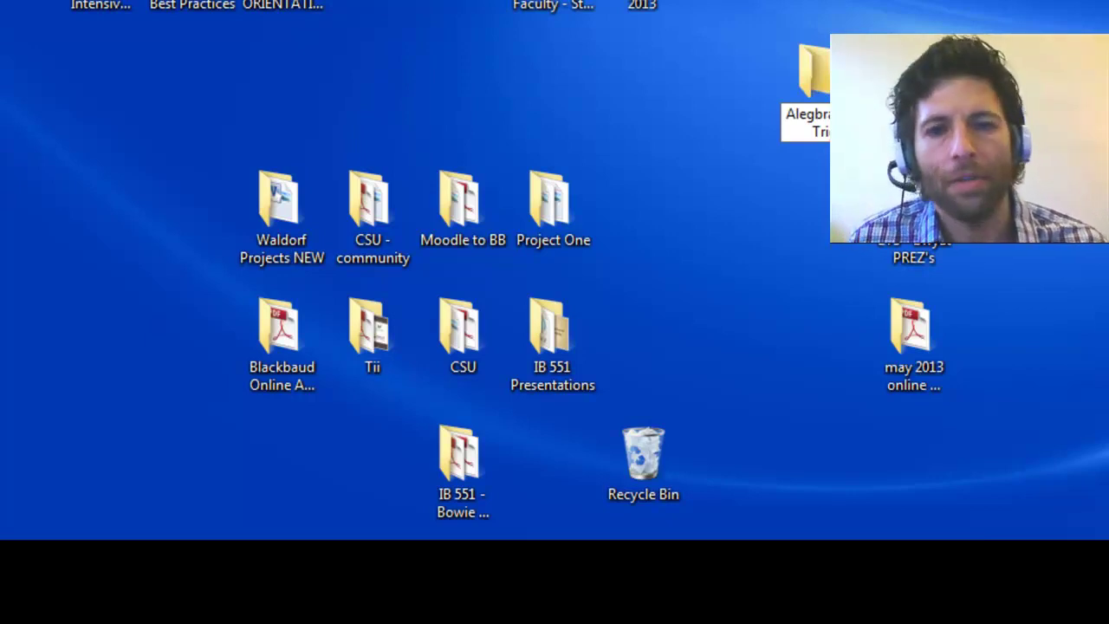
{"action": "key", "text": "Return"}
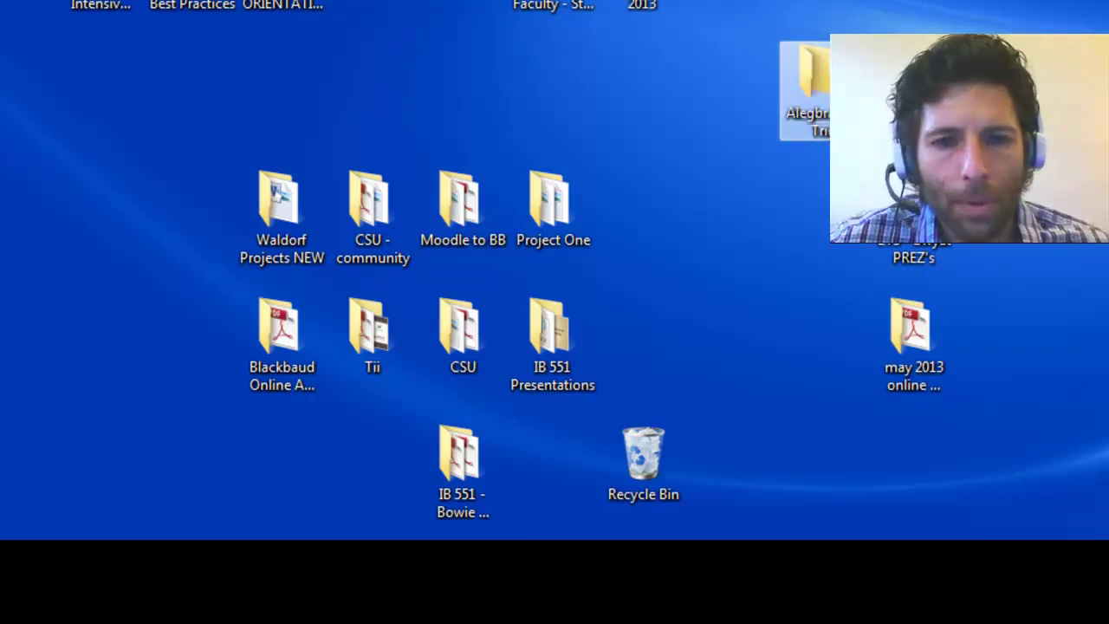
{"action": "left_click", "coordinate": [656, 114]}
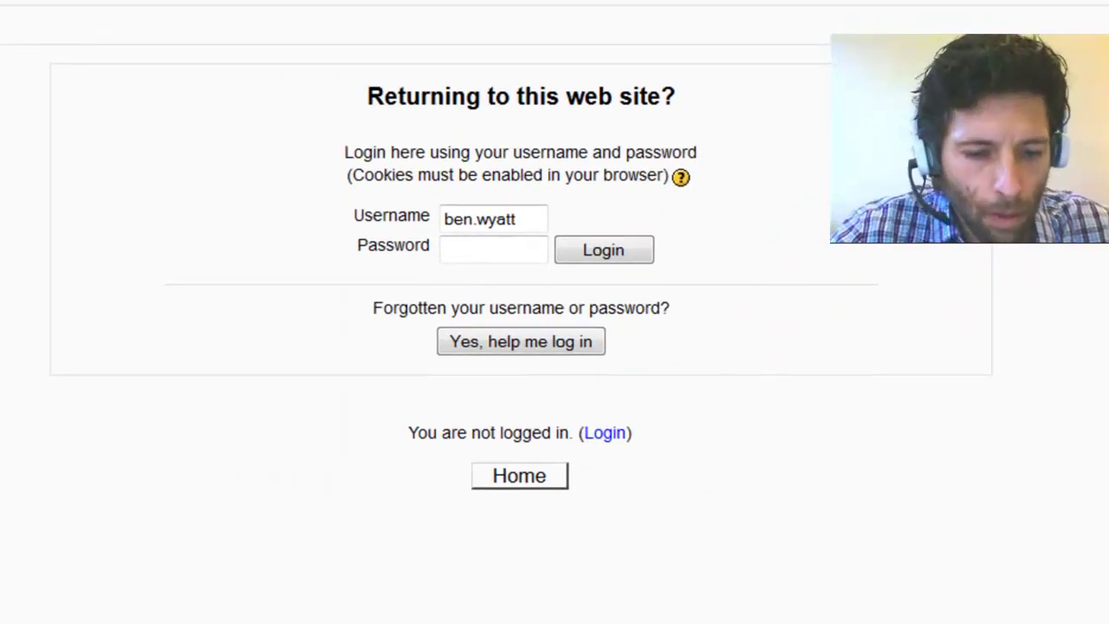
- Log in to the Moodle site with the account password and open the College Algebra and Trigonometry course
{"action": "type", "text": "***********"}
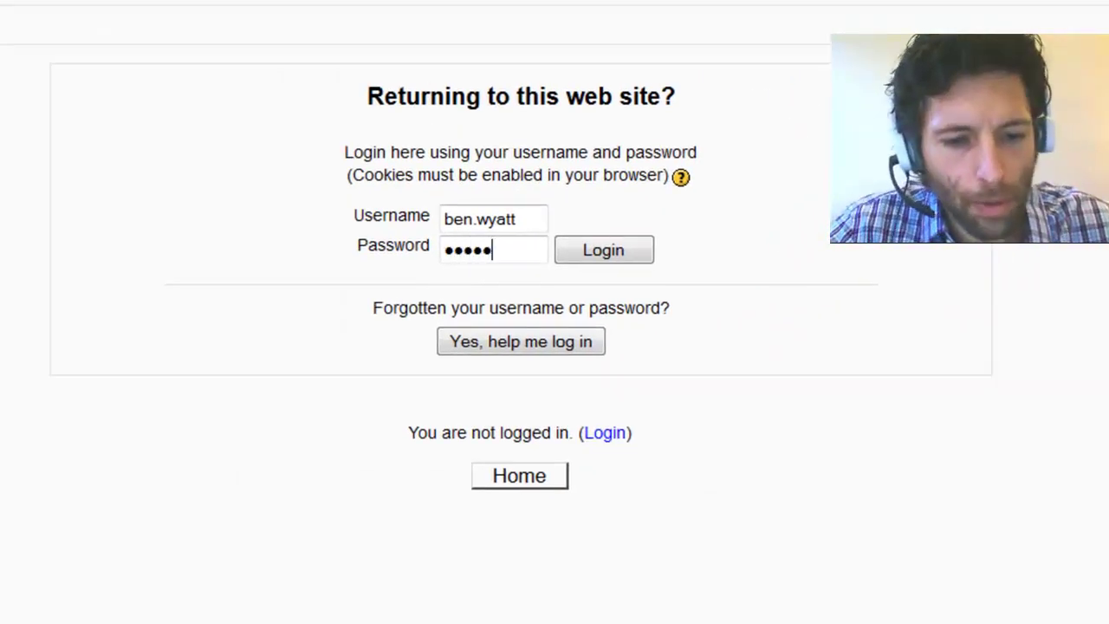
{"action": "key", "text": "Return"}
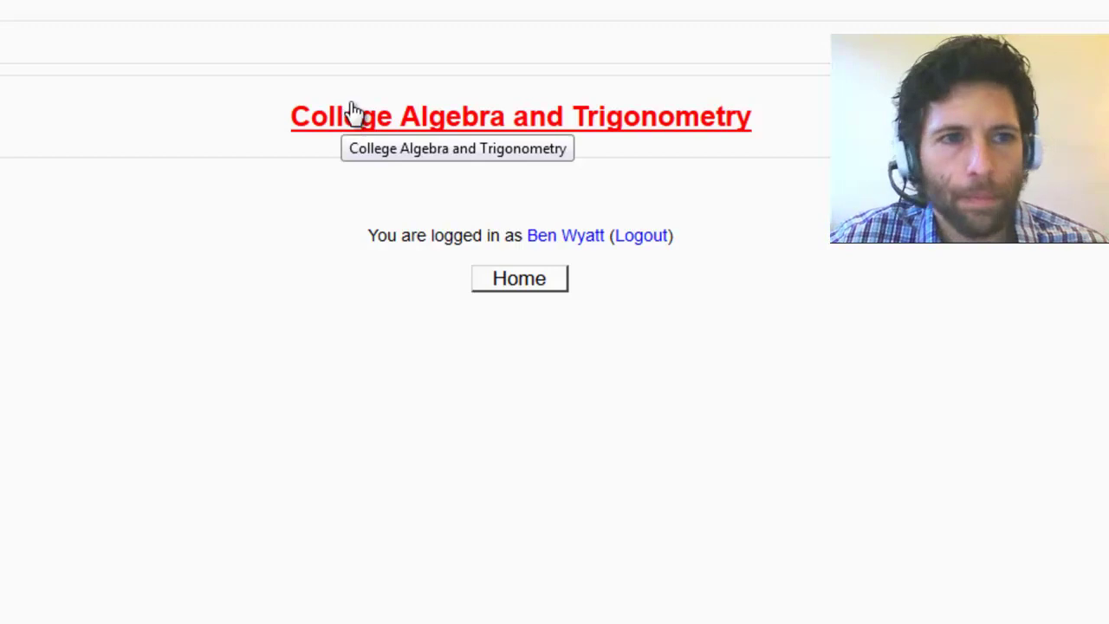
{"action": "left_click", "coordinate": [368, 126]}
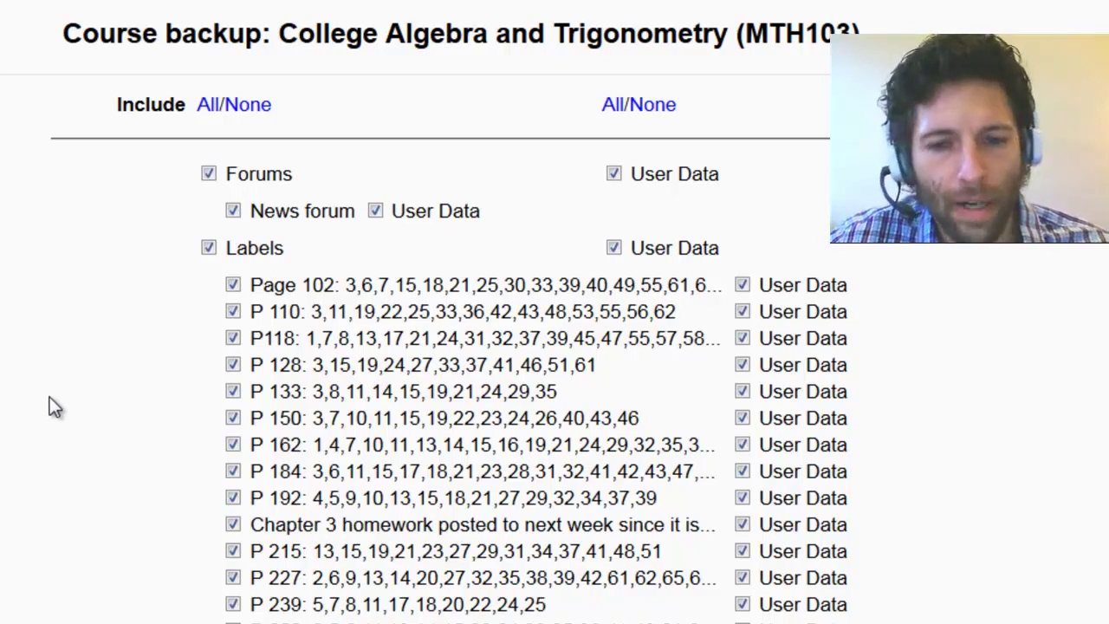
- Review the MTH103 course backup options and accept the default forums, labels, resources, user and file settings, and role assignments
{"action": "scroll", "coordinate": [49, 407], "scroll_direction": "down", "scroll_amount": 9}
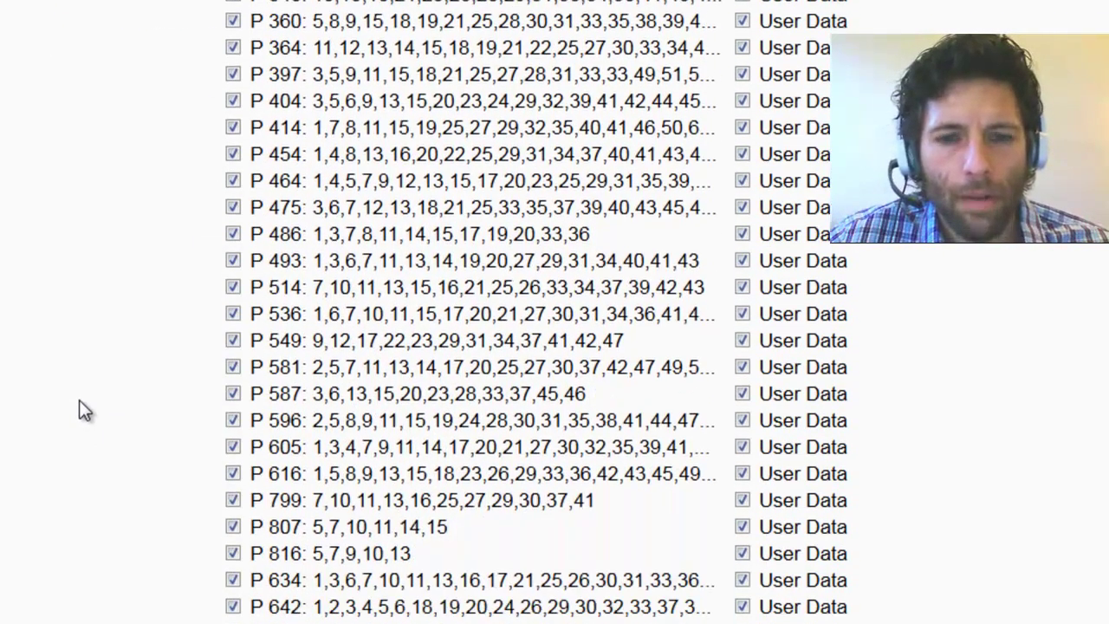
{"action": "scroll", "coordinate": [78, 399], "scroll_direction": "down", "scroll_amount": 3}
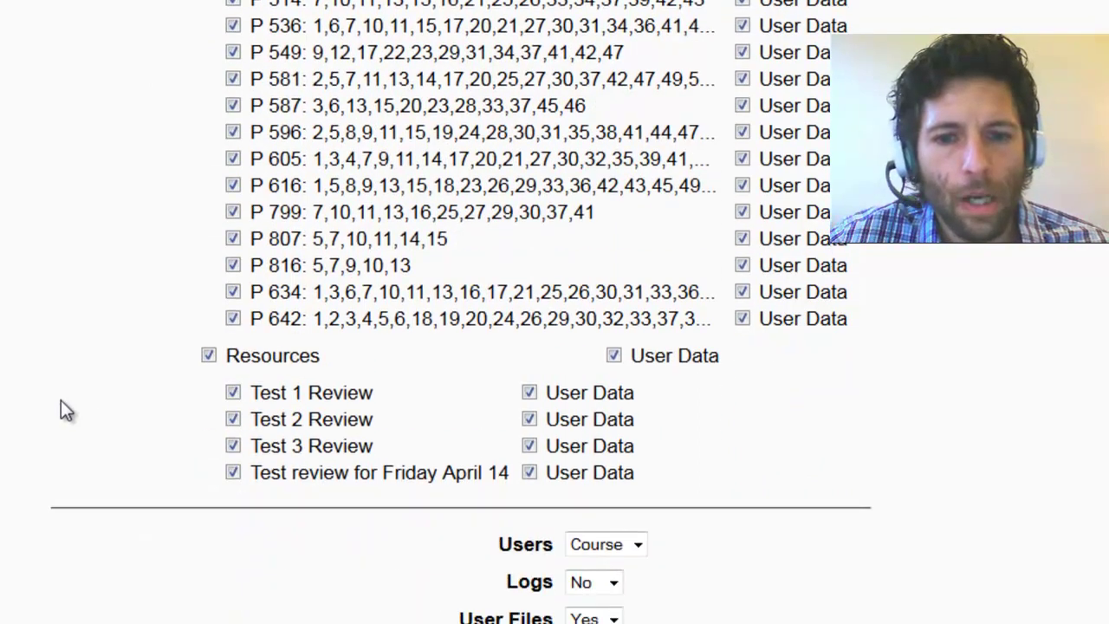
{"action": "scroll", "coordinate": [61, 403], "scroll_direction": "down", "scroll_amount": 3}
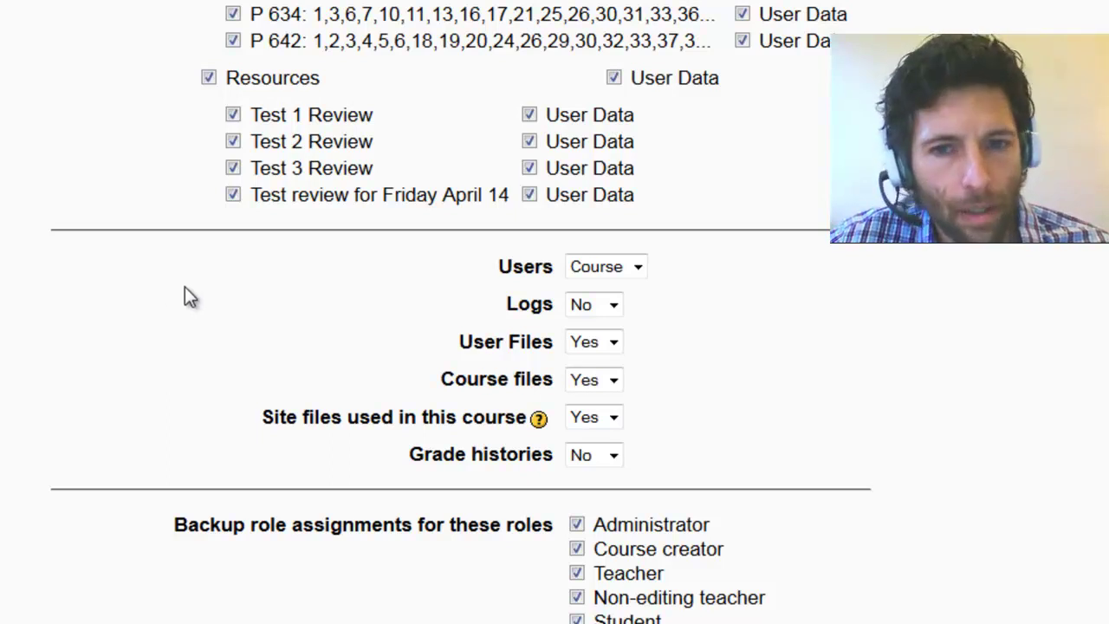
{"action": "scroll", "coordinate": [180, 298], "scroll_direction": "down", "scroll_amount": 2}
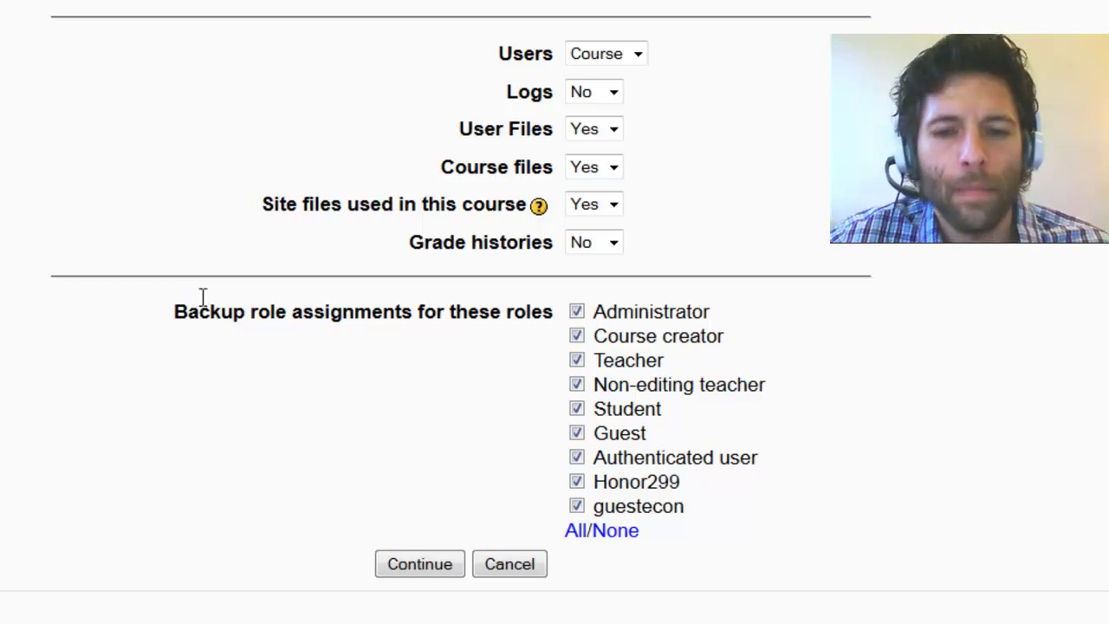
{"action": "left_click", "coordinate": [425, 570]}
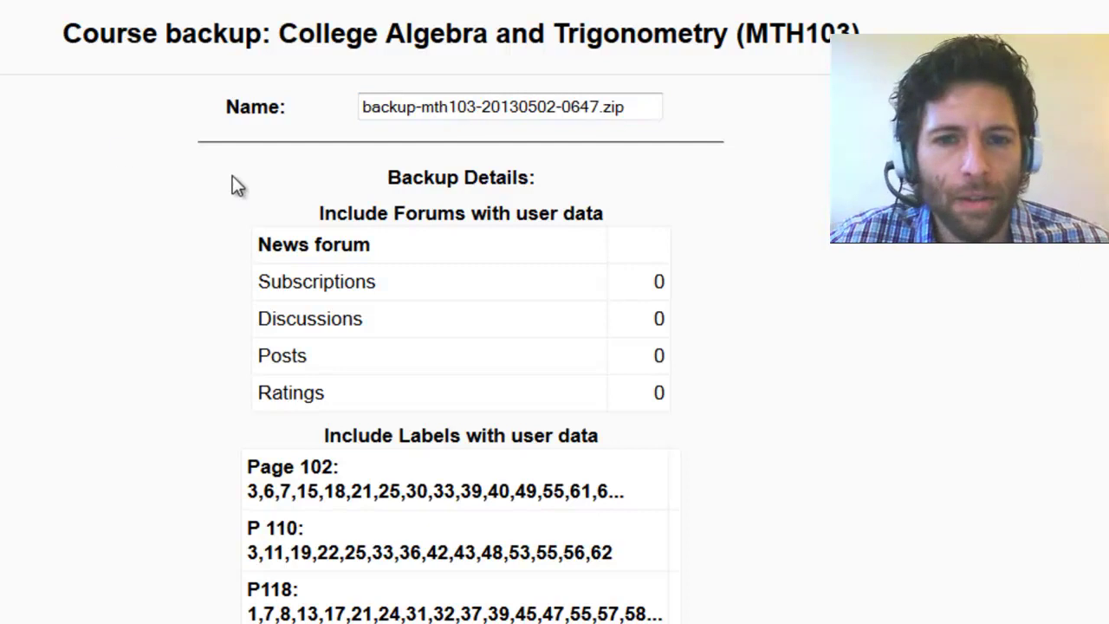
- Review the backup details, run the MTH103 course backup under its default zip name, and continue to the backup files list
{"action": "scroll", "coordinate": [248, 347], "scroll_direction": "down", "scroll_amount": 3}
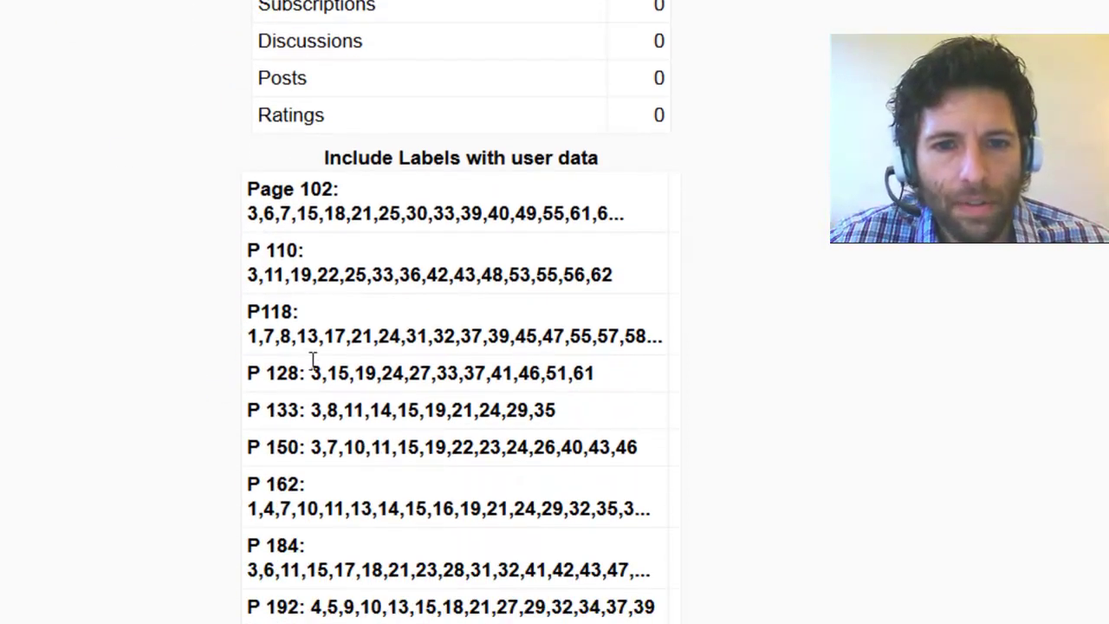
{"action": "scroll", "coordinate": [208, 407], "scroll_direction": "down", "scroll_amount": 9}
{"action": "scroll", "coordinate": [205, 423], "scroll_direction": "down", "scroll_amount": 15}
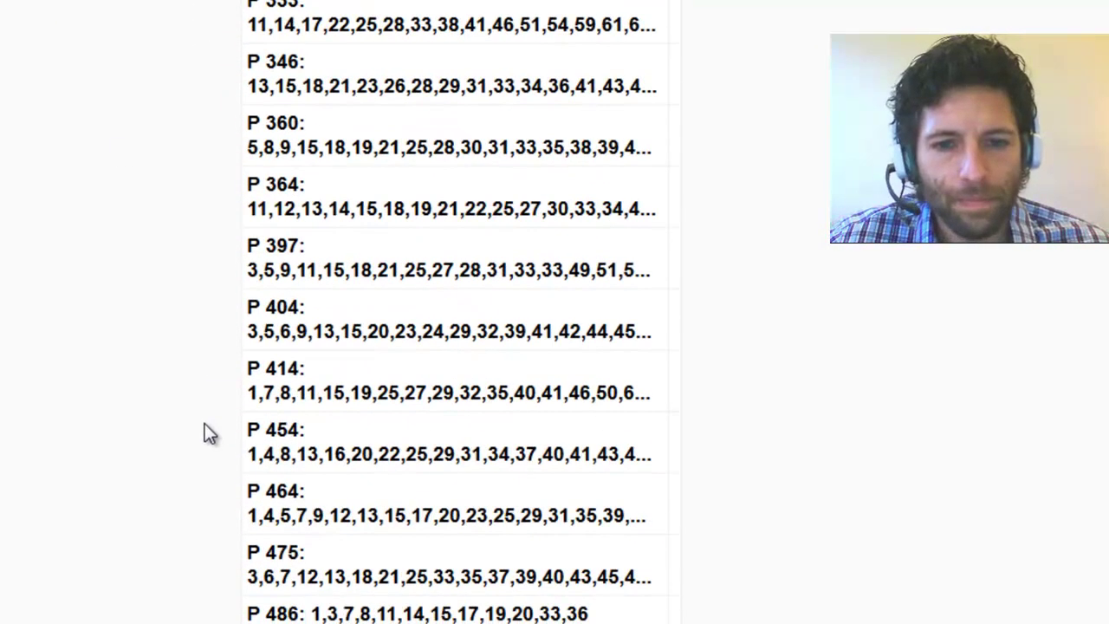
{"action": "scroll", "coordinate": [204, 423], "scroll_direction": "down", "scroll_amount": 7}
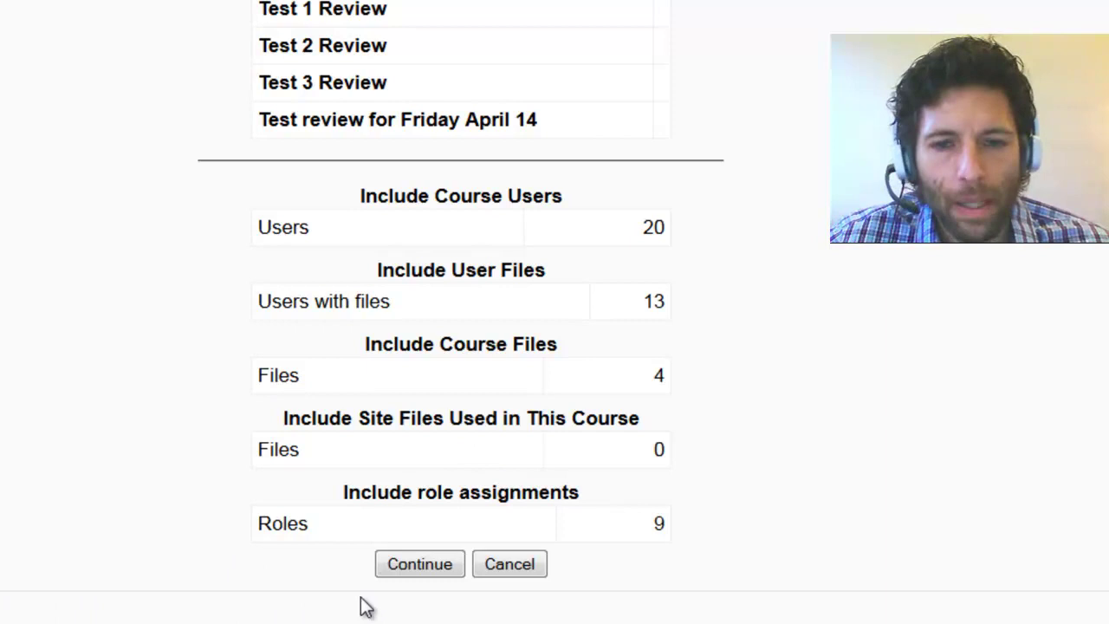
{"action": "left_click", "coordinate": [419, 565]}
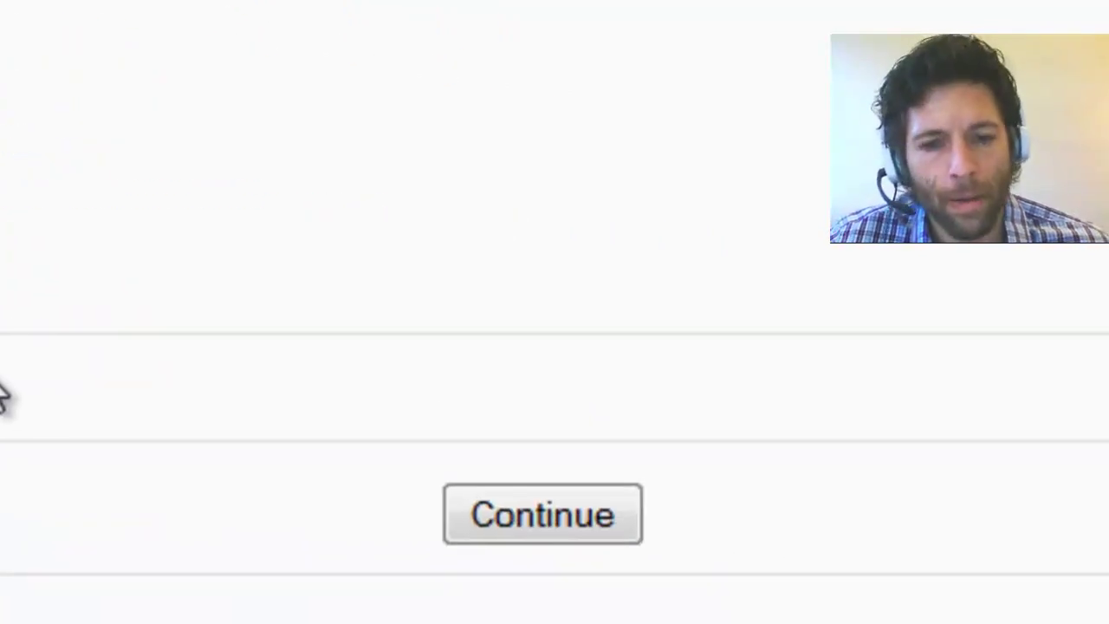
{"action": "left_click", "coordinate": [542, 548]}
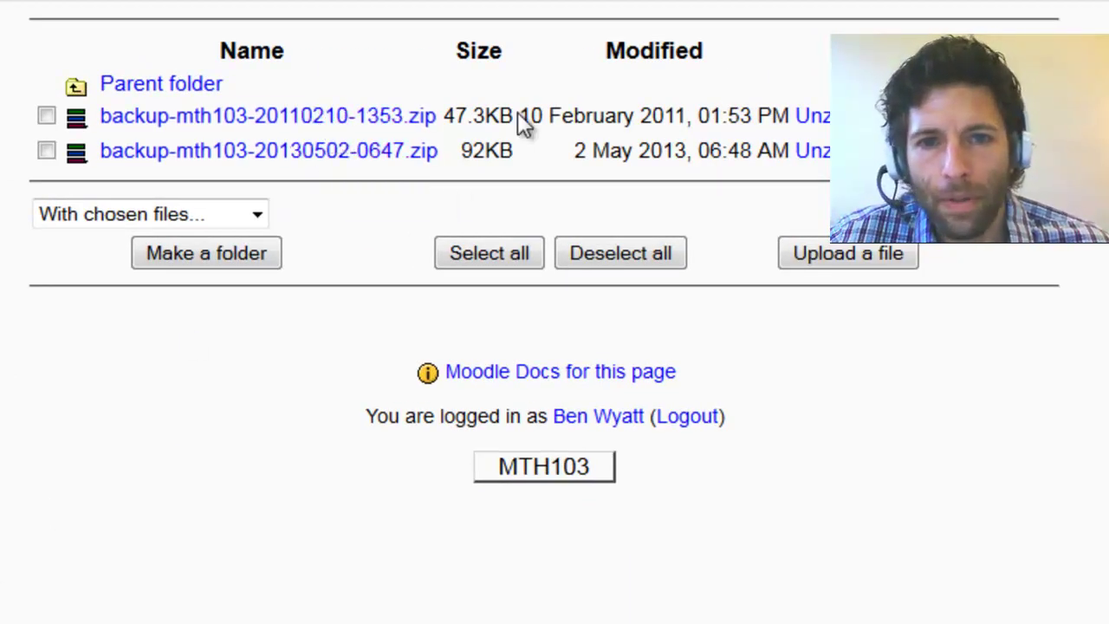
{"action": "left_click_drag", "start_coordinate": [524, 116], "coordinate": [674, 116]}
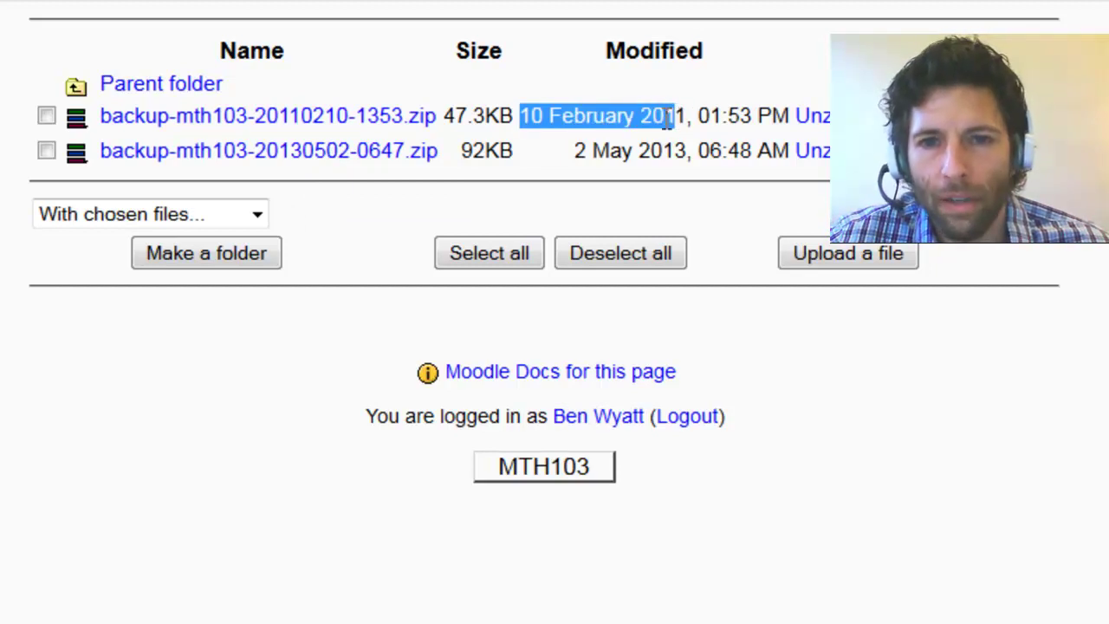
{"action": "left_click", "coordinate": [574, 161]}
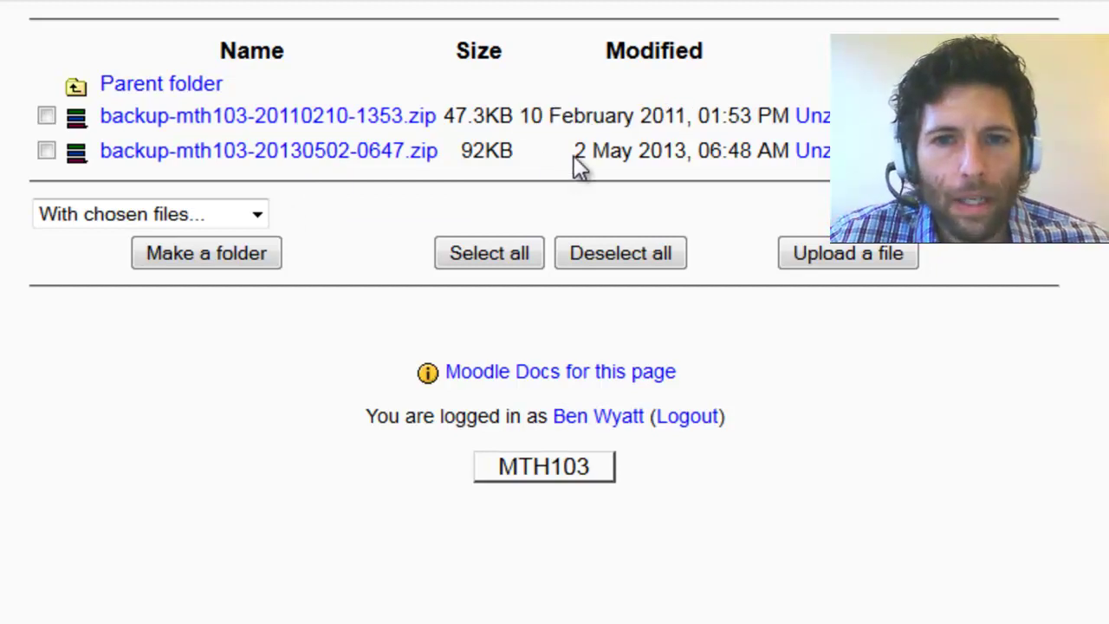
{"action": "right_click", "coordinate": [284, 160]}
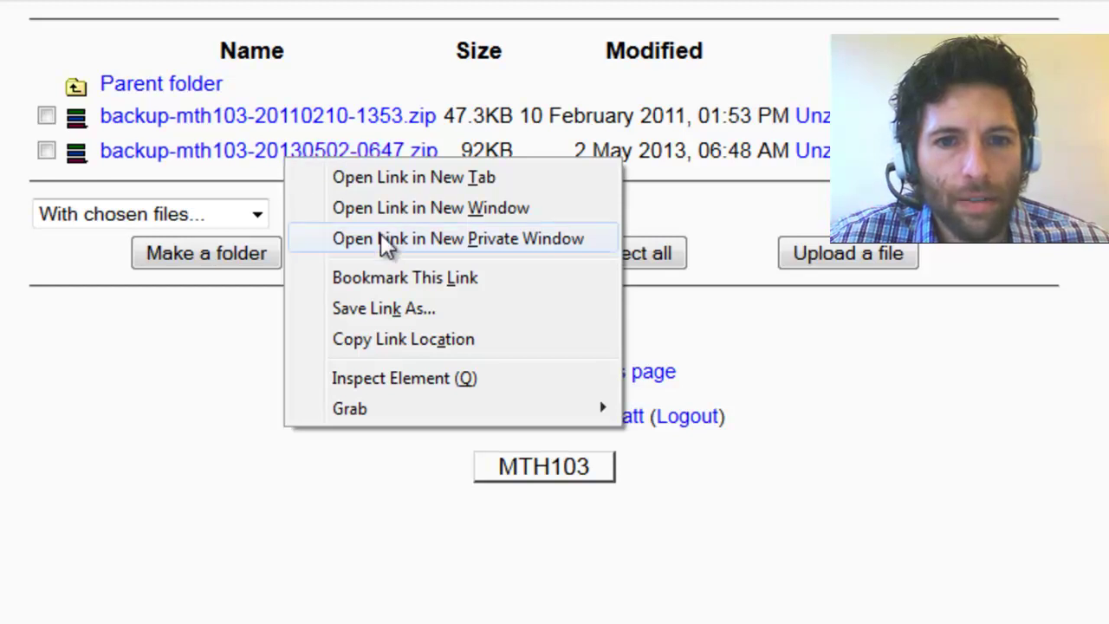
{"action": "left_click", "coordinate": [413, 311]}
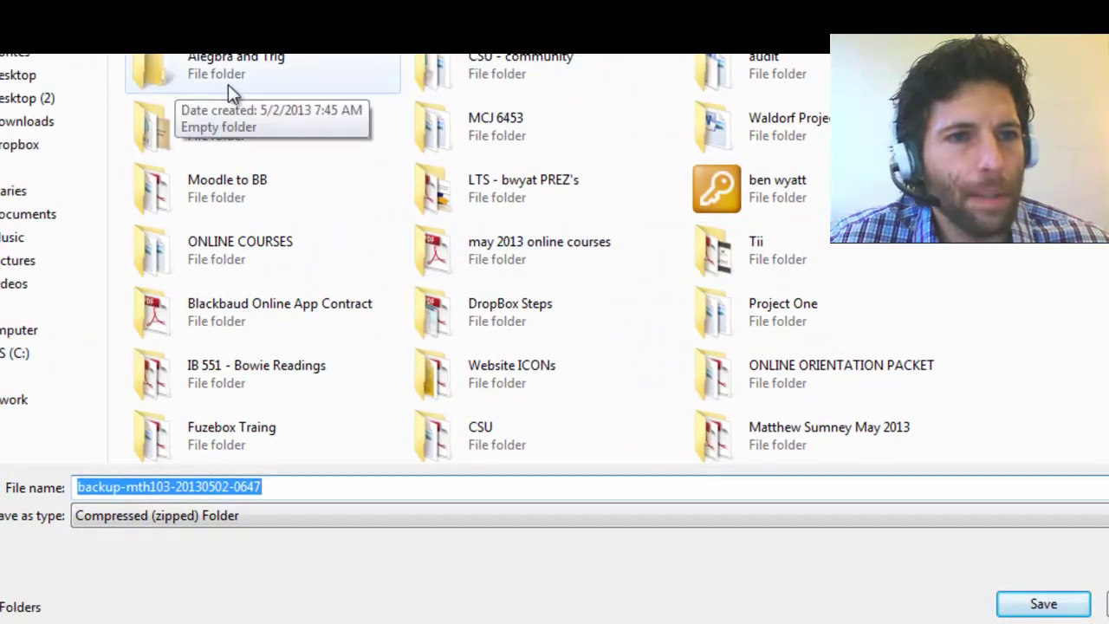
{"action": "double_click", "coordinate": [205, 79]}
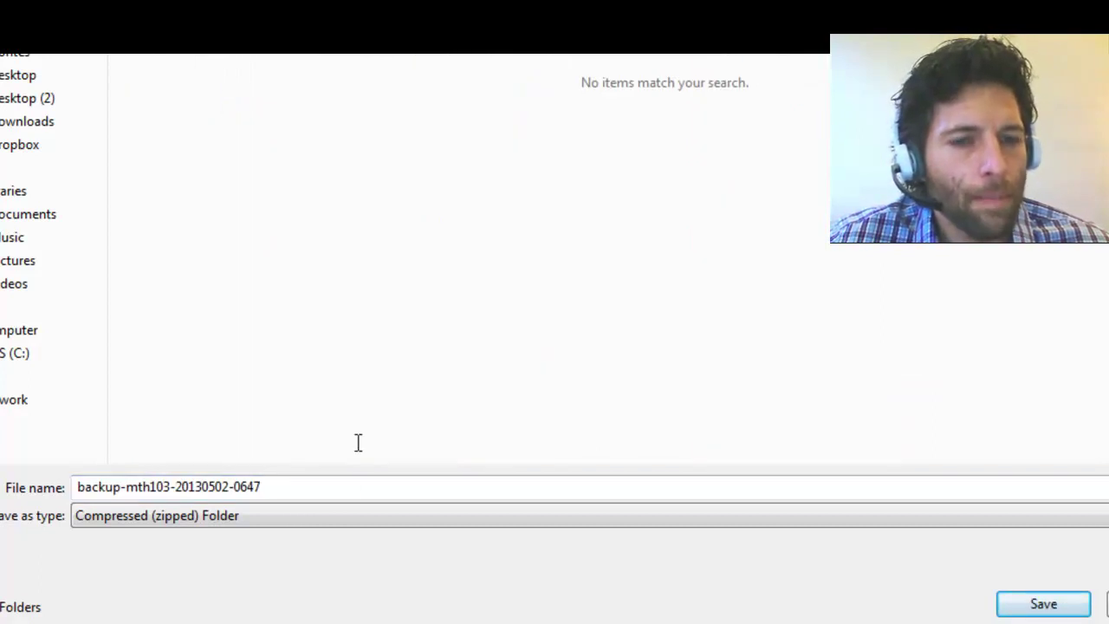
- Name the backup file "Back-up From Moodle - Math Course" and save it
{"action": "left_click", "coordinate": [349, 491]}
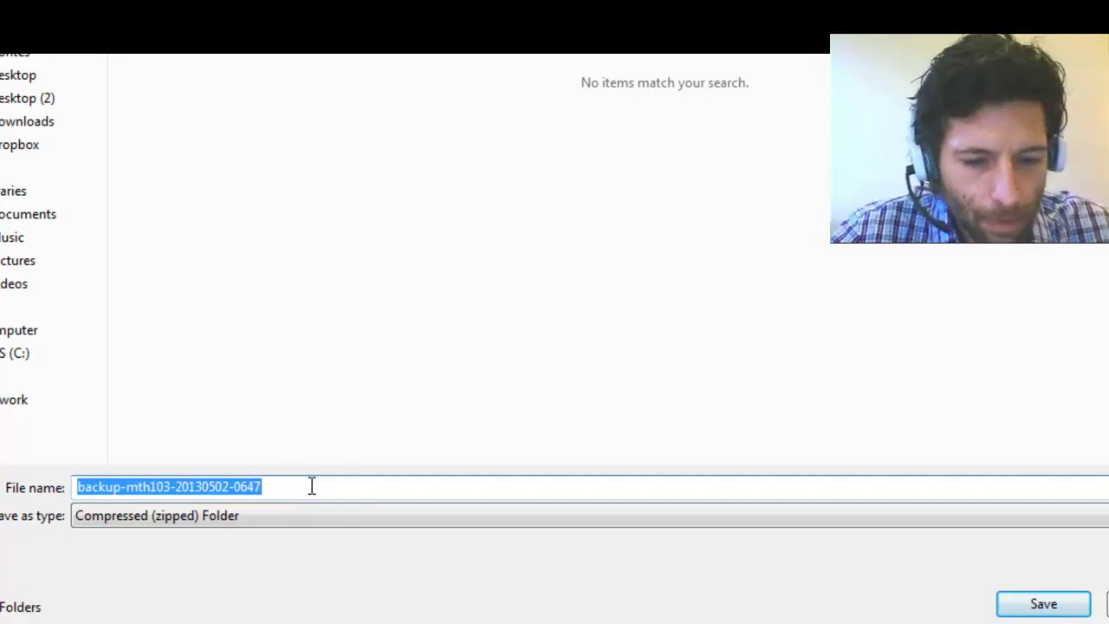
{"action": "type", "text": "Back-"}
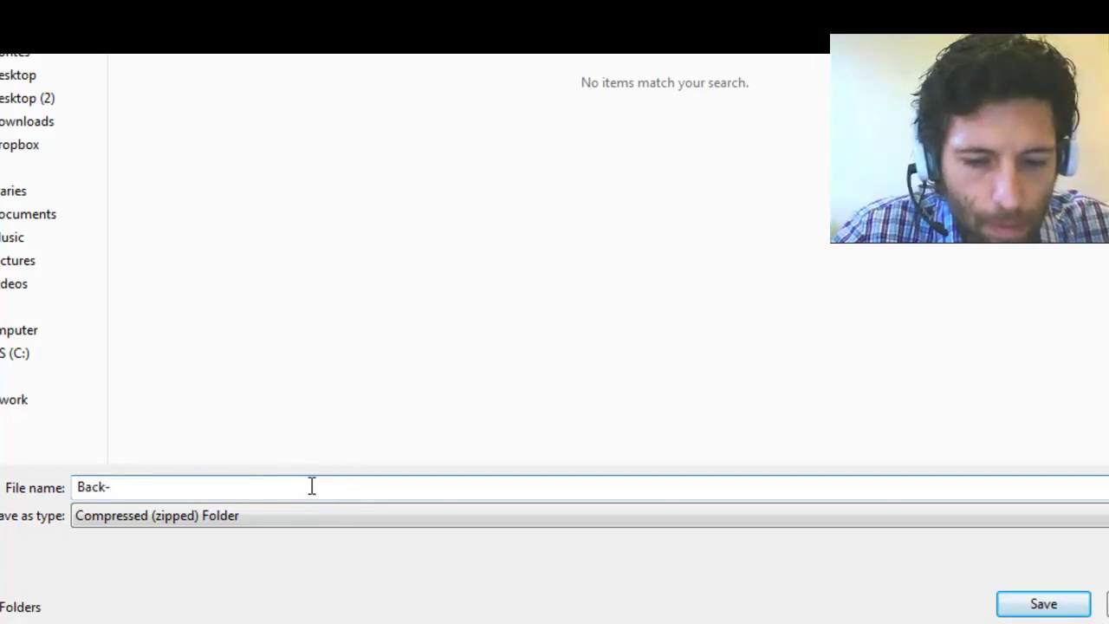
{"action": "type", "text": "up Fro"}
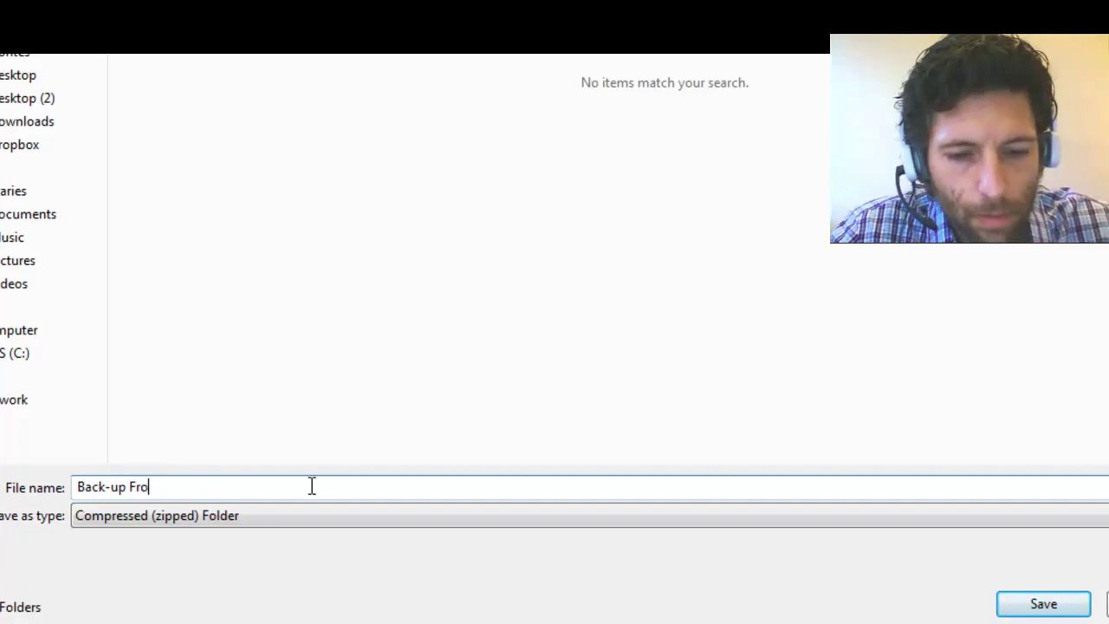
{"action": "type", "text": "m Moodle "}
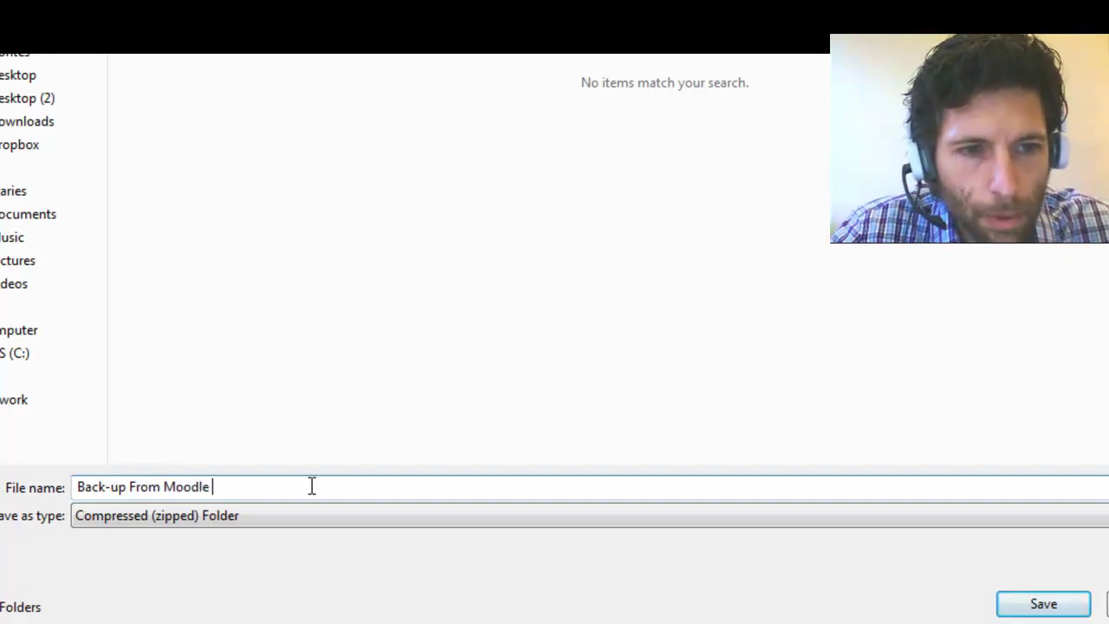
{"action": "type", "text": "- Math "}
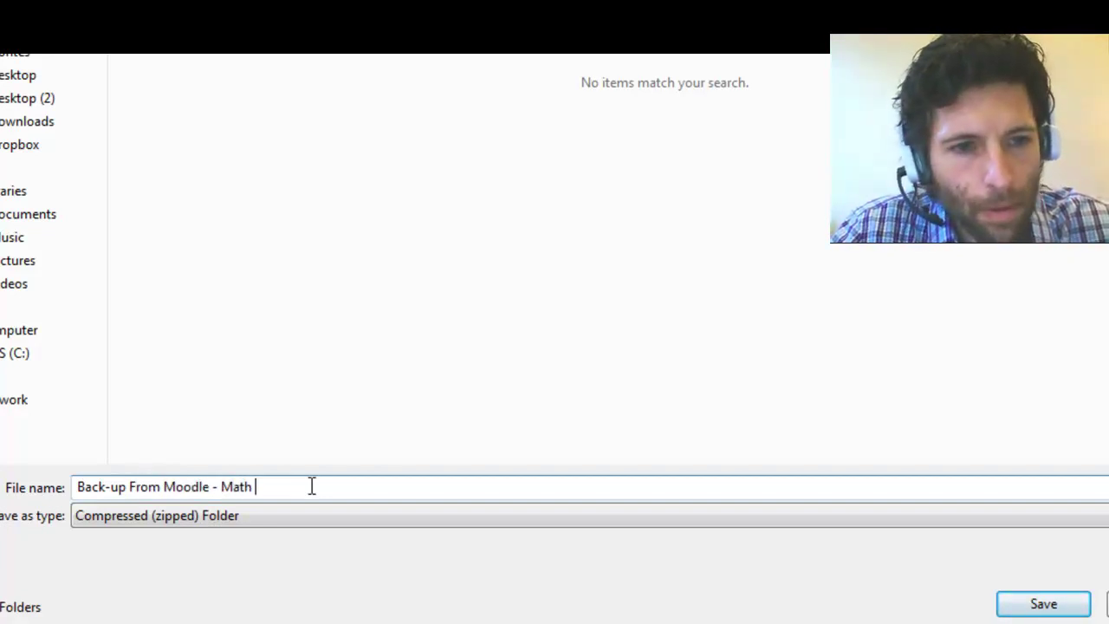
{"action": "type", "text": "Course"}
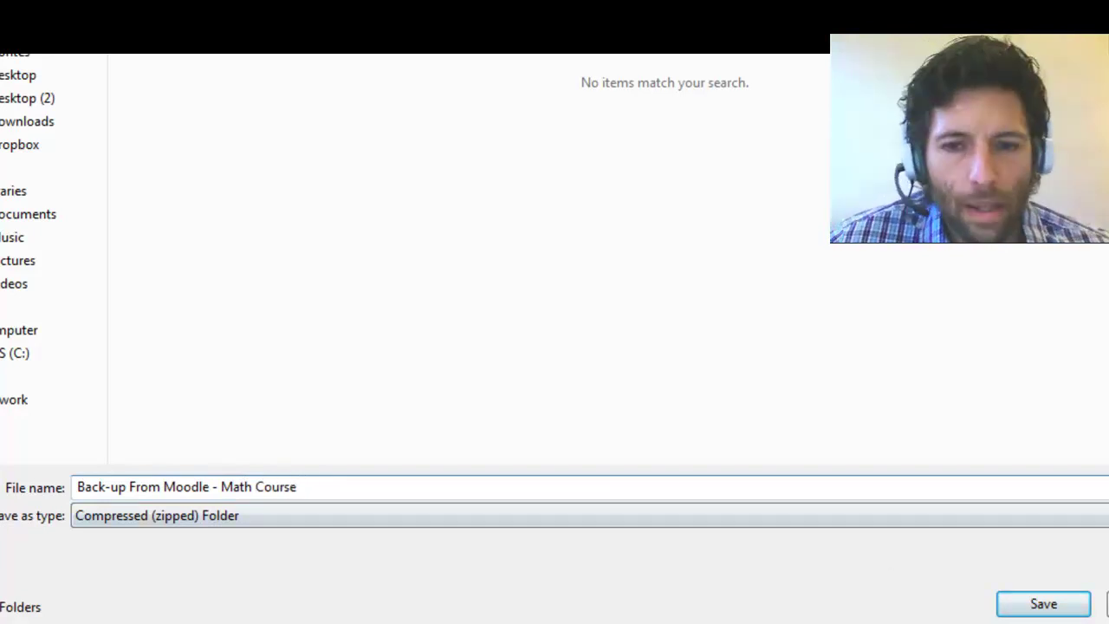
{"action": "left_click", "coordinate": [1068, 605]}
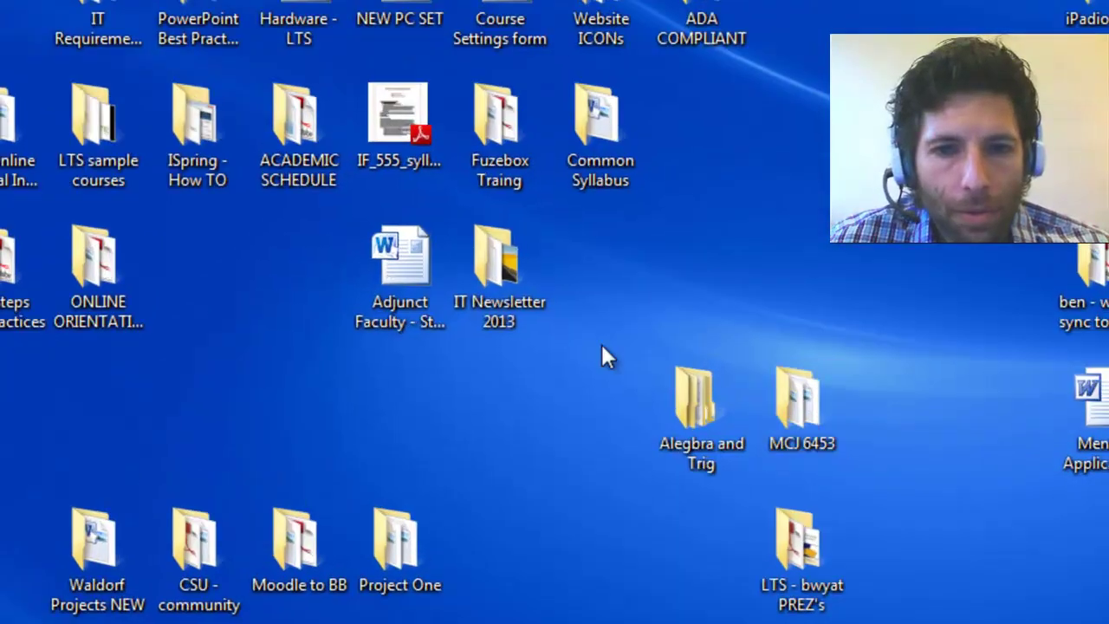
- Open the saved backup archive from the "Alegbra and Trig" desktop folder, examine its course_files folder, and return to the archive's root
{"action": "left_click", "coordinate": [716, 407]}
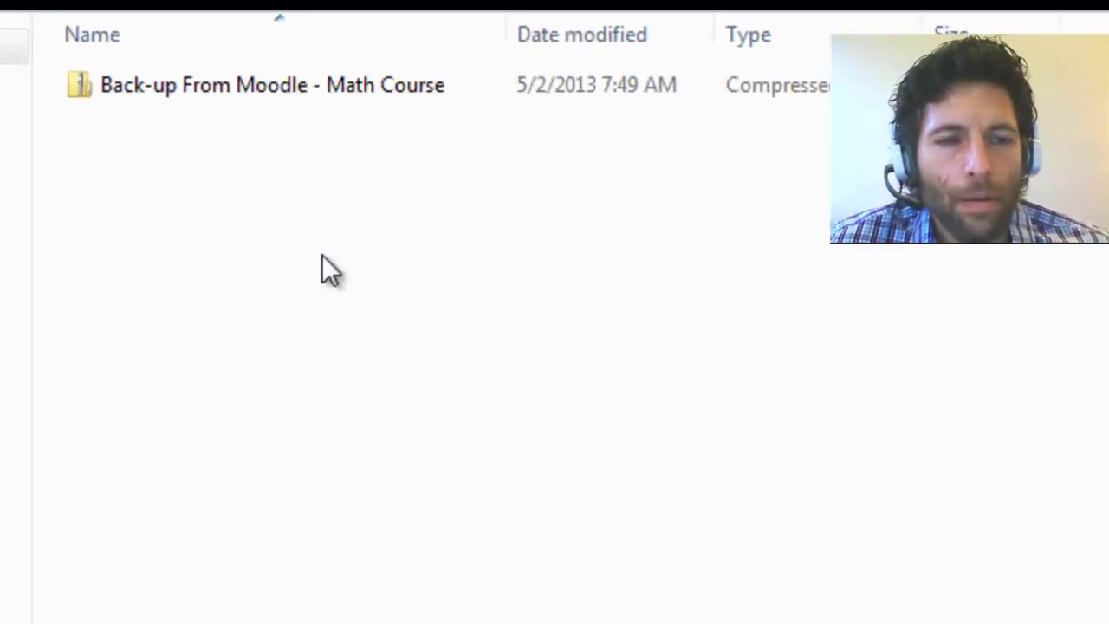
{"action": "double_click", "coordinate": [317, 92]}
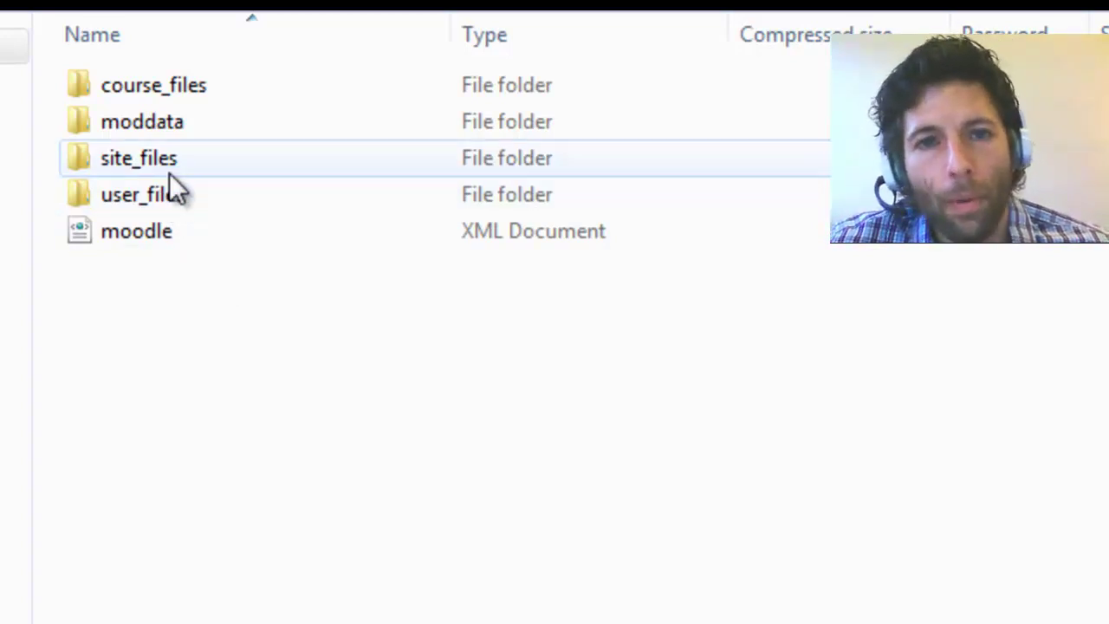
{"action": "double_click", "coordinate": [193, 87]}
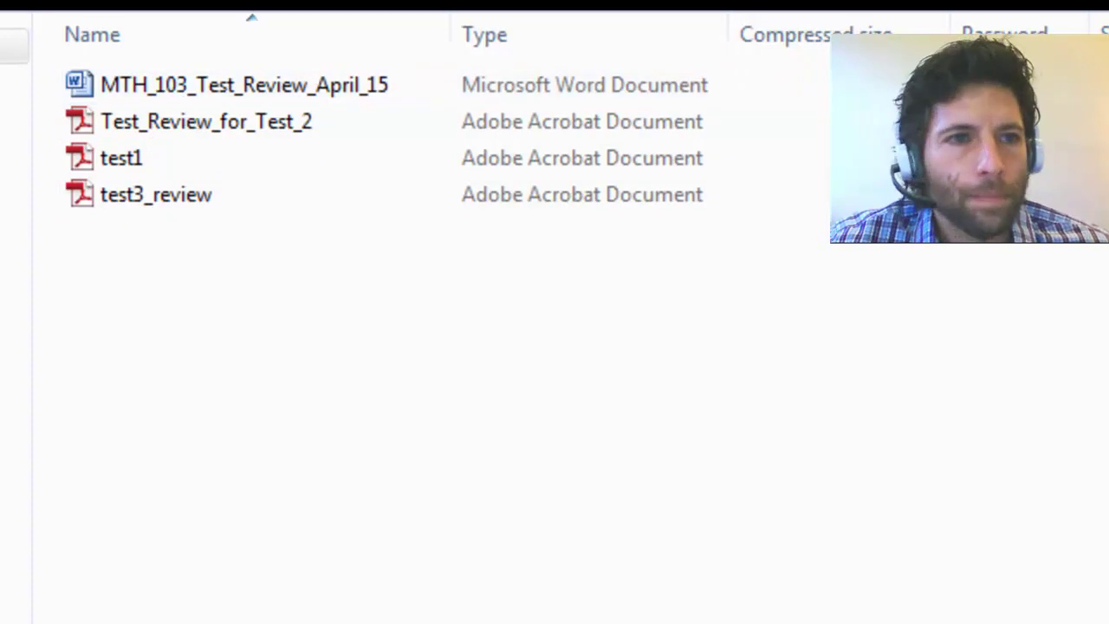
{"action": "key", "text": "BackSpace"}
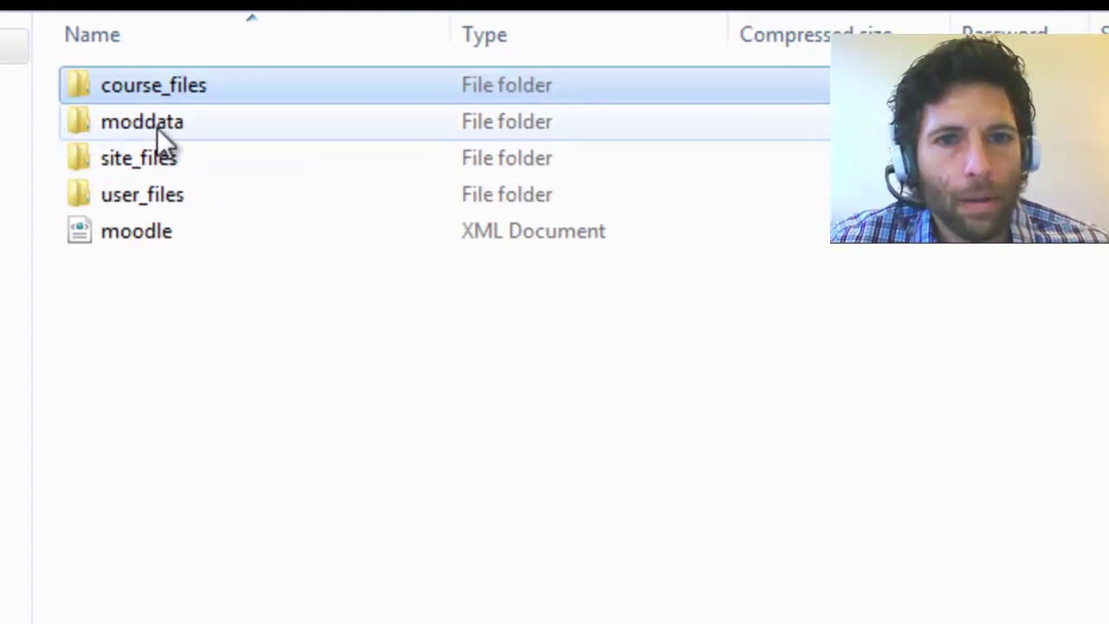
- Examine the forum and resource folders inside the archive's moddata folder, and return to the archive's root
{"action": "double_click", "coordinate": [159, 130]}
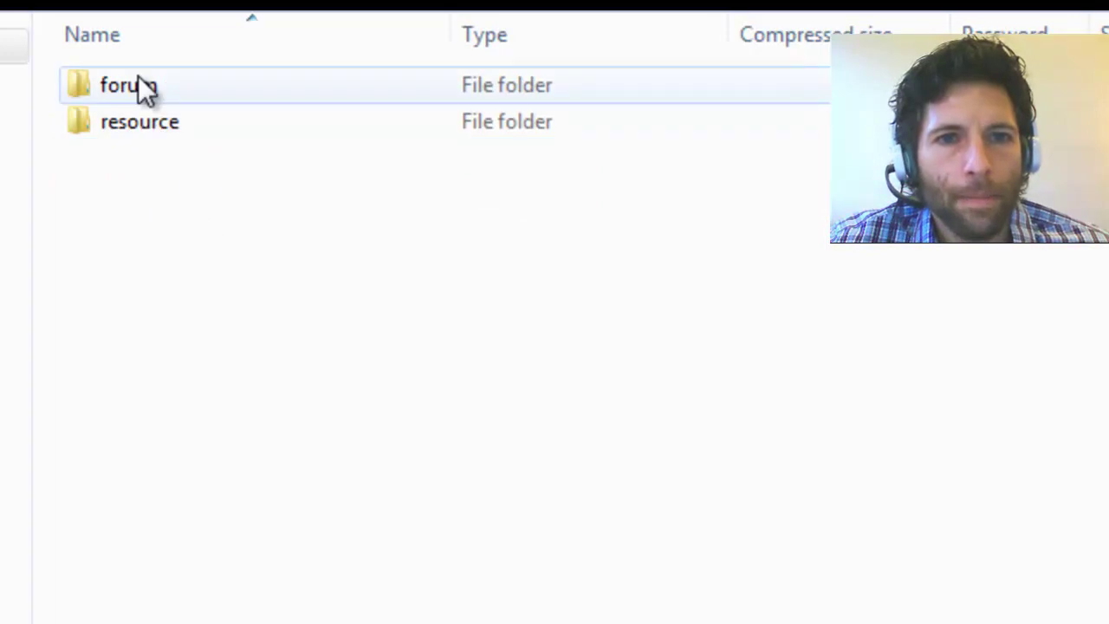
{"action": "double_click", "coordinate": [144, 88]}
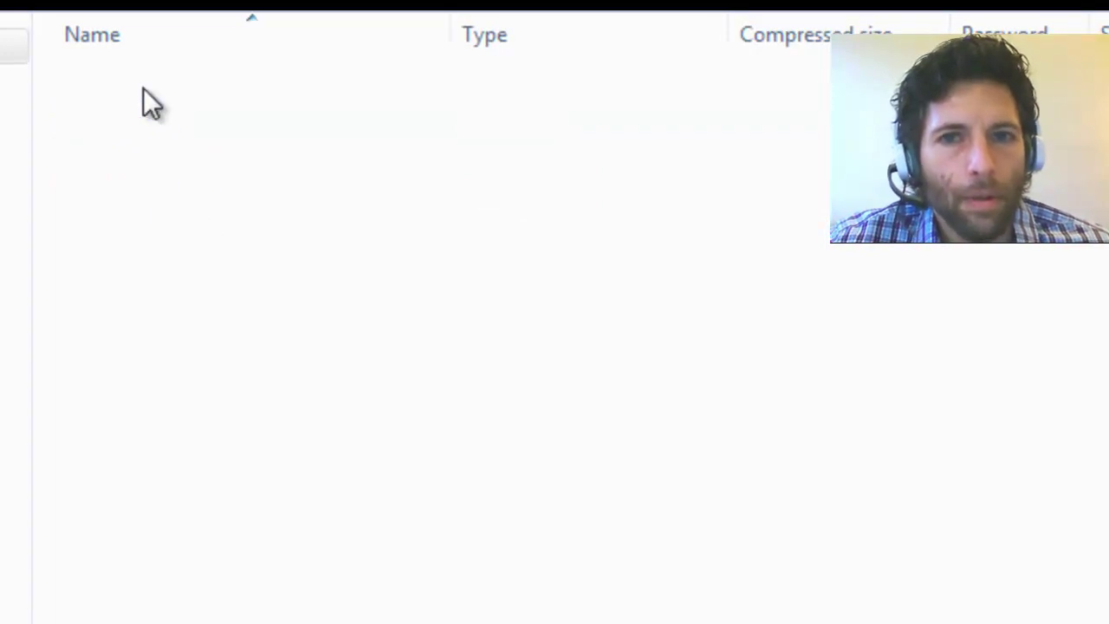
{"action": "key", "text": "BackSpace"}
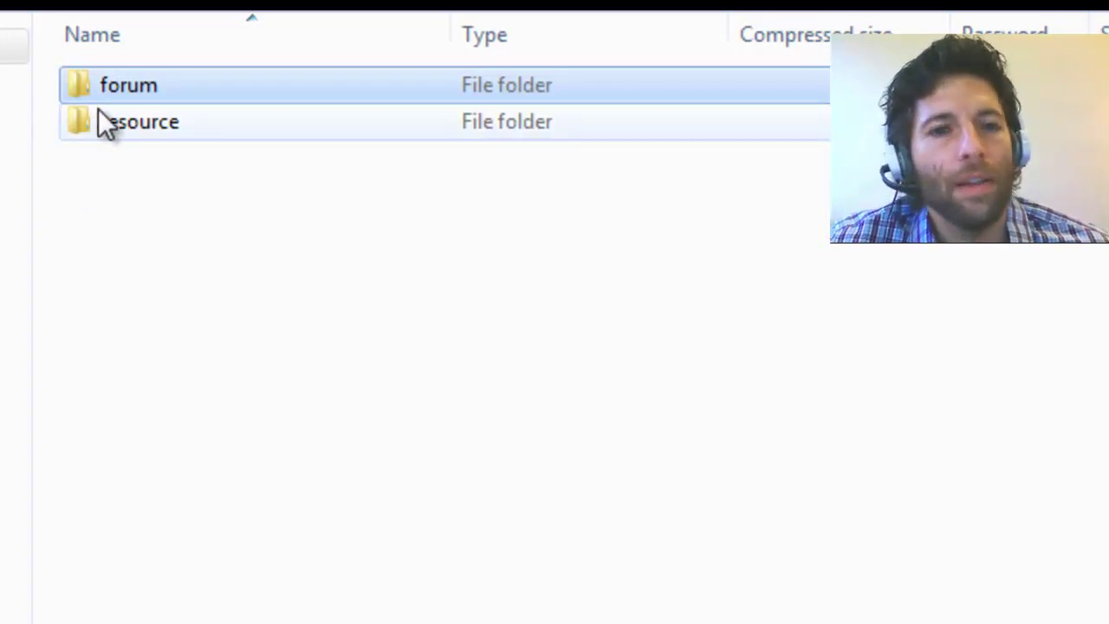
{"action": "left_click", "coordinate": [145, 128]}
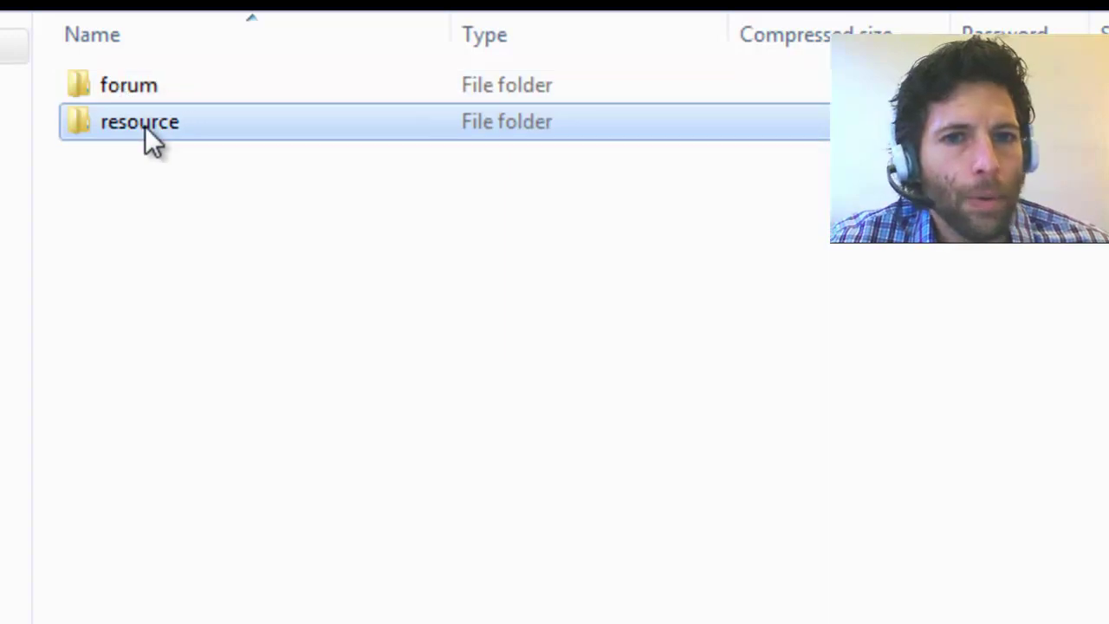
{"action": "double_click", "coordinate": [145, 129]}
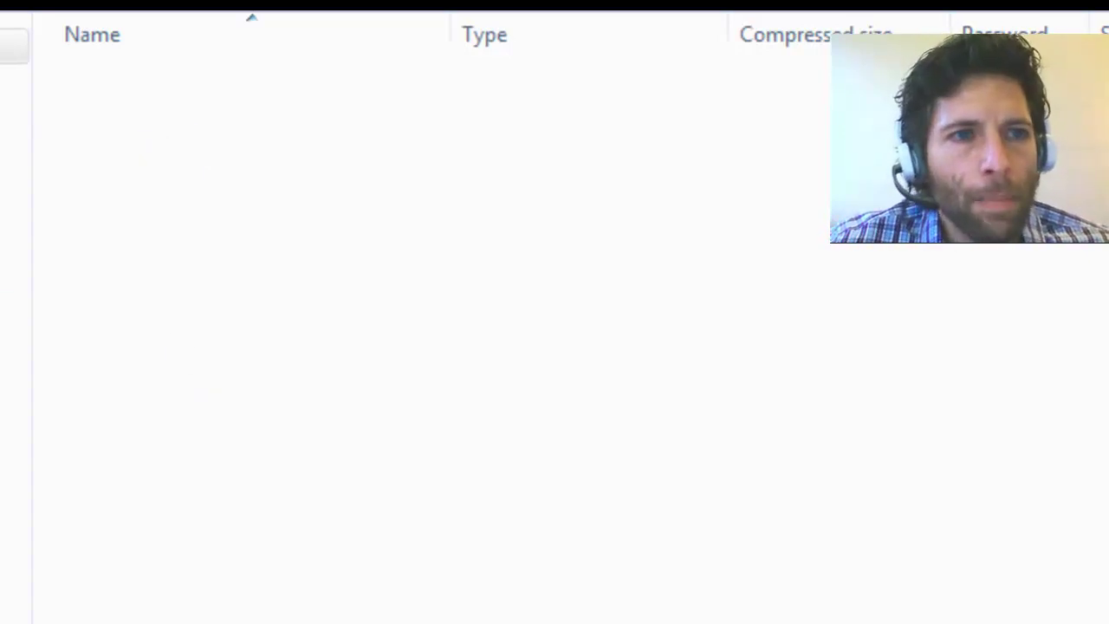
{"action": "key", "text": "BackSpace"}
{"action": "key", "text": "BackSpace"}
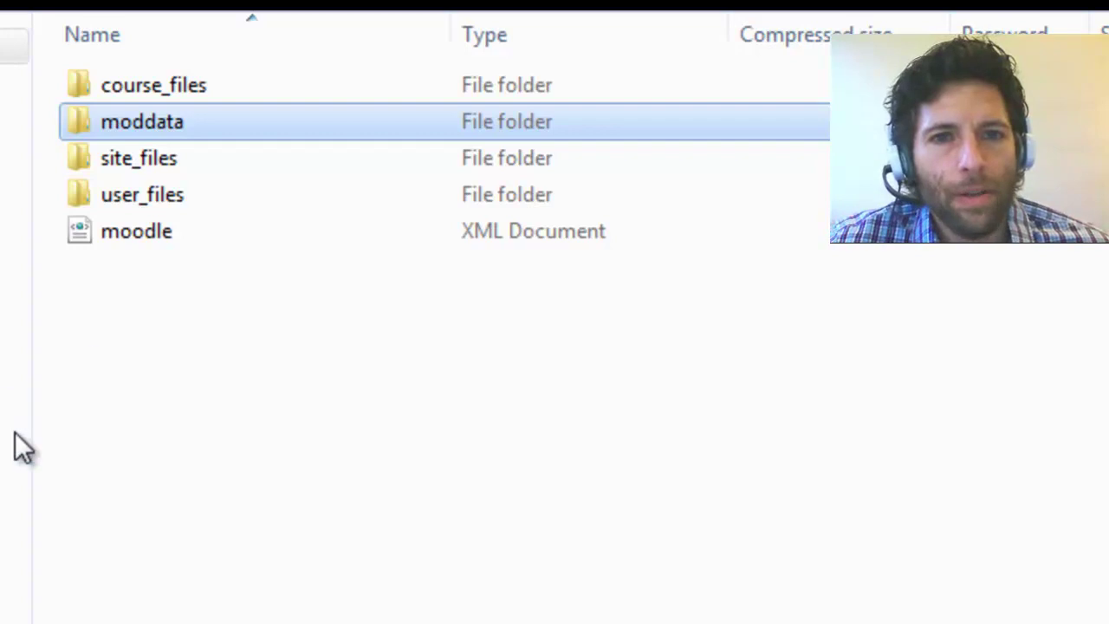